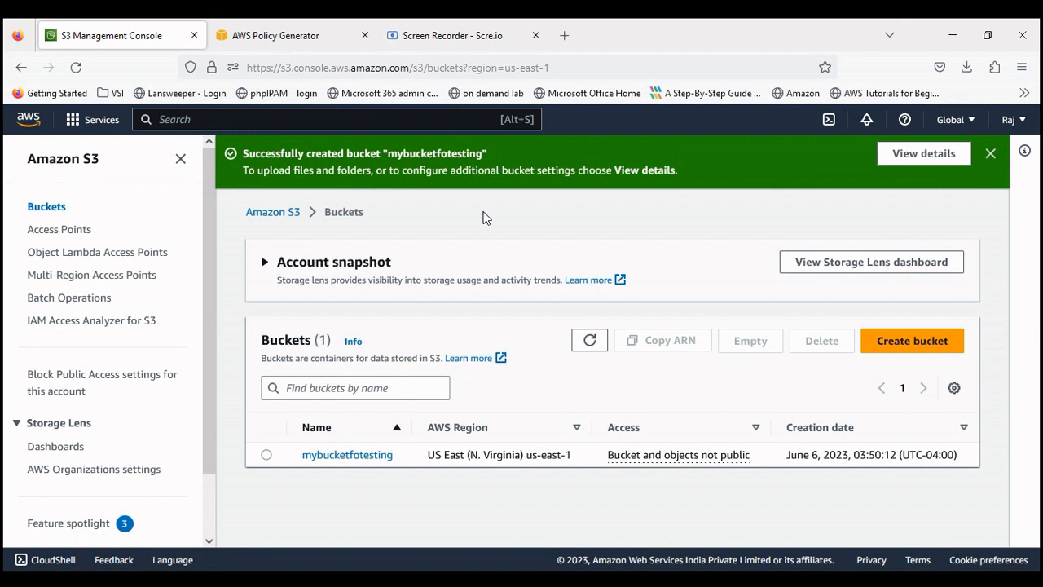
Open the mybucketfotesting bucket and go to its permissions, down to the block public access settings.
left_click(347, 454)
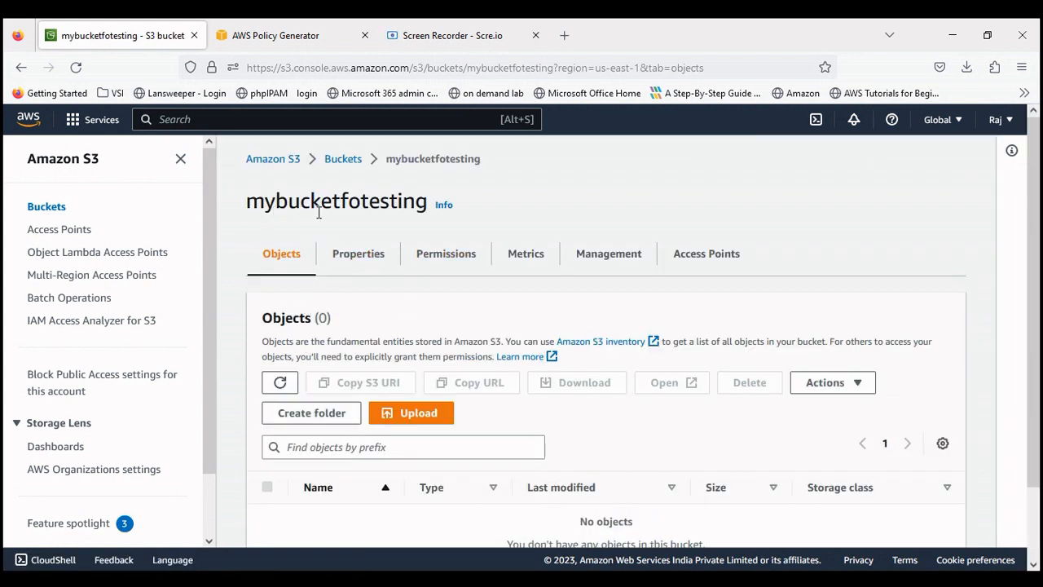
left_click_drag(1034, 213, 1040, 289)
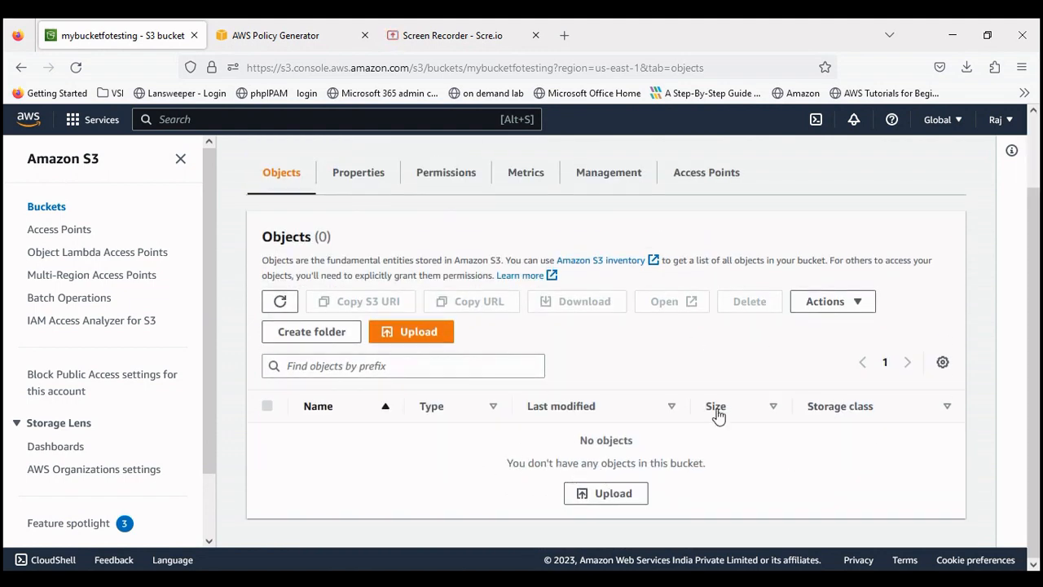
left_click(359, 179)
left_click(448, 256)
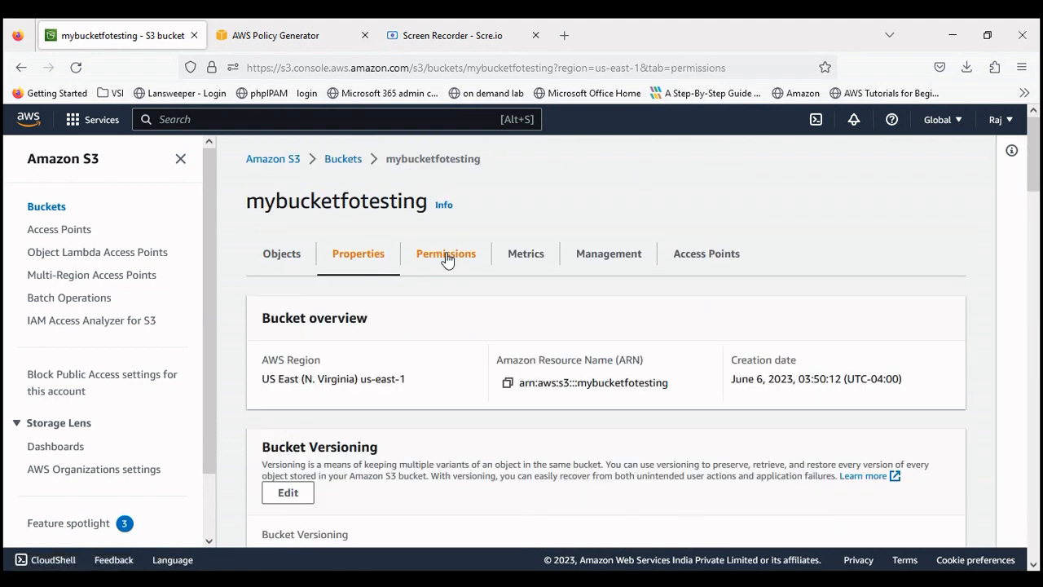
left_click_drag(1034, 197, 1034, 253)
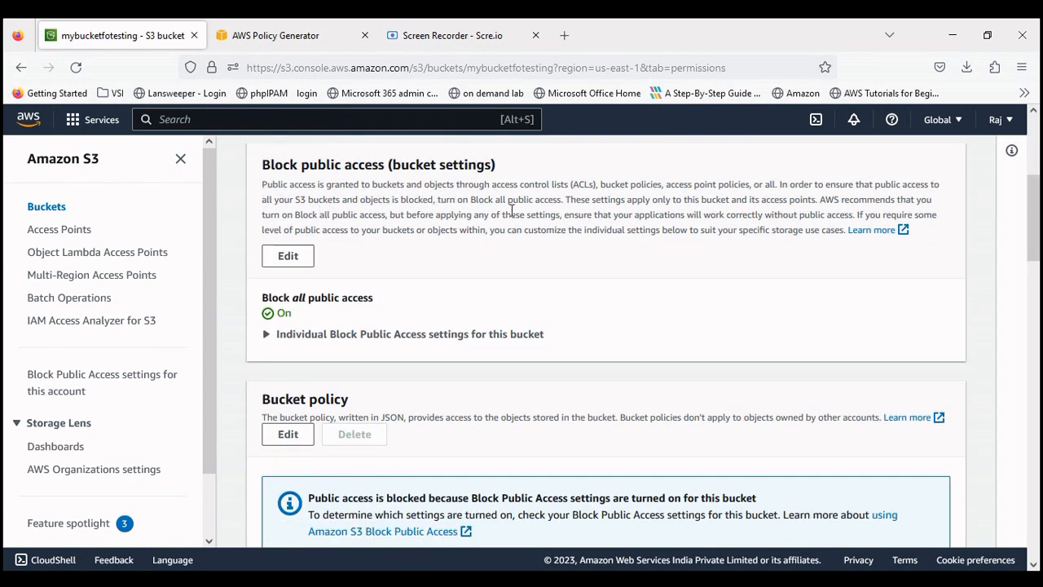
Turn off Block all public access for the bucket, save the changes and approve them by entering "confirm".
left_click(289, 258)
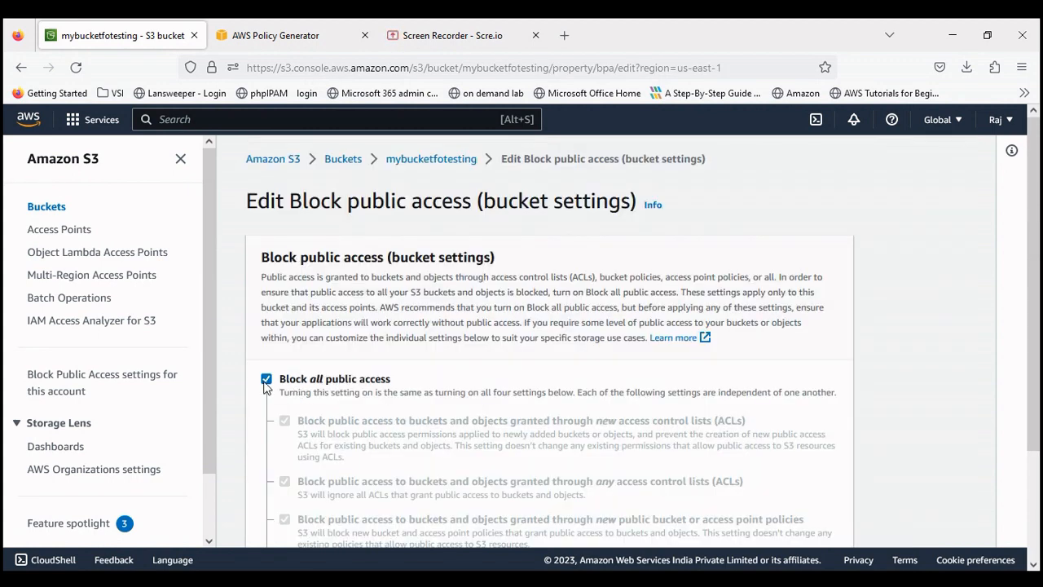
left_click(266, 379)
scroll(266, 326, "down", 3)
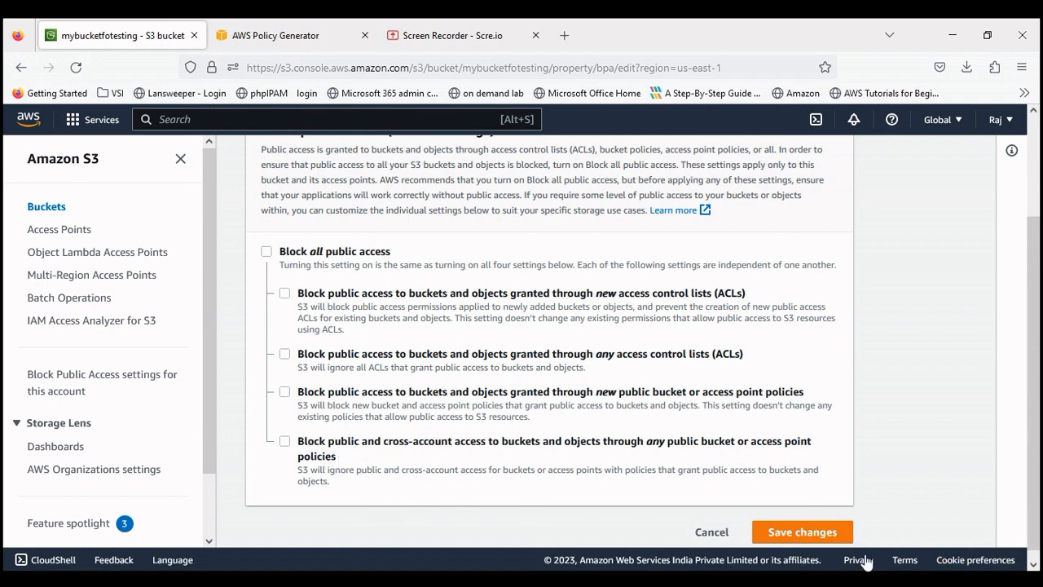
left_click(819, 536)
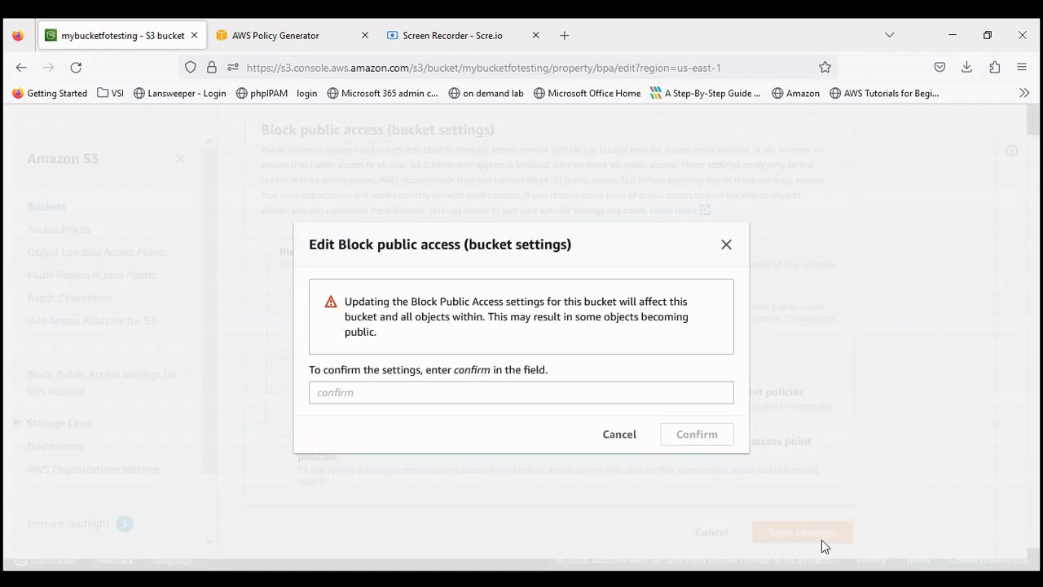
left_click(411, 394)
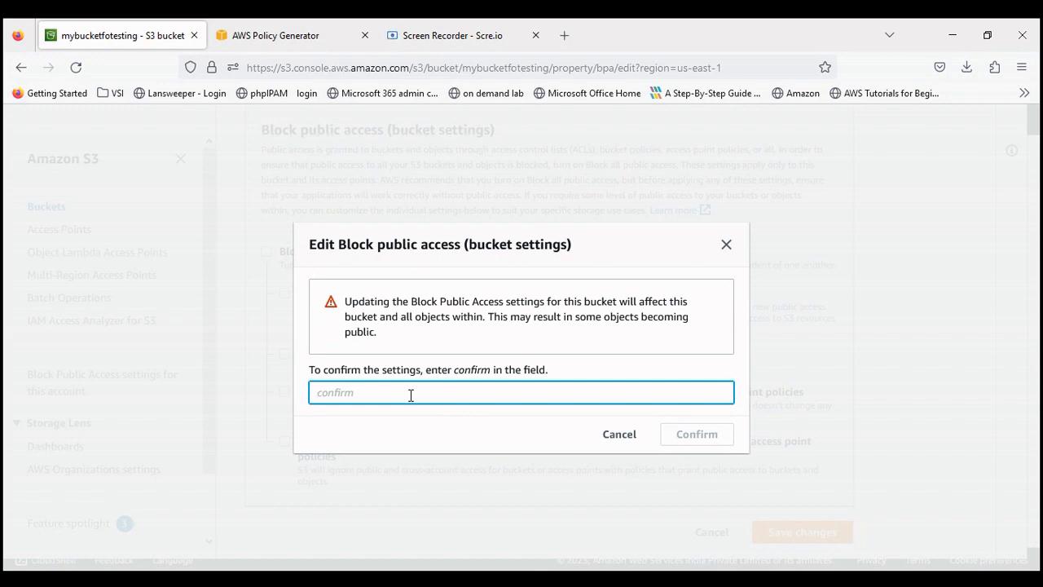
type("conri")
type("irm")
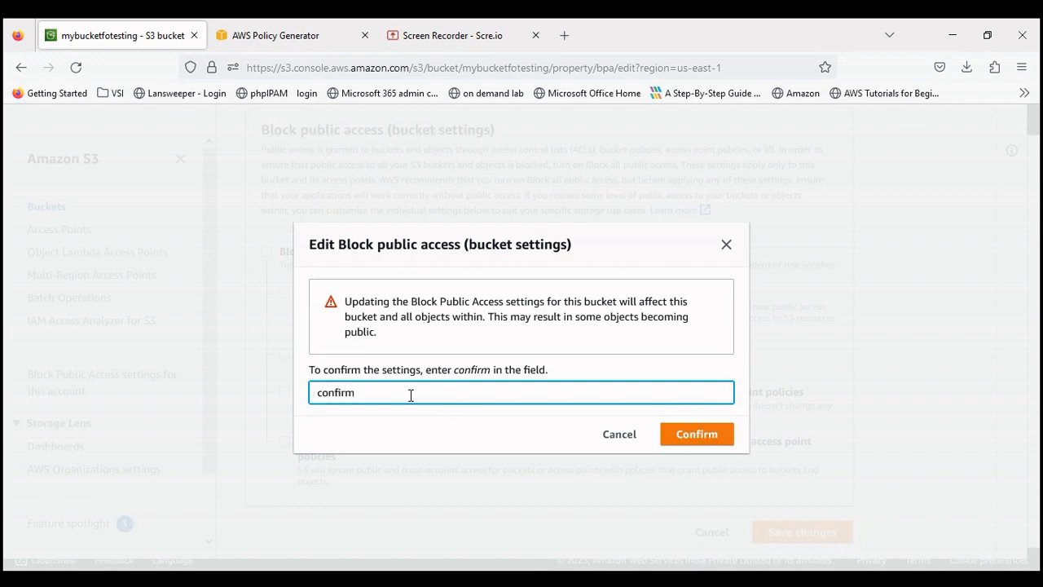
left_click(710, 435)
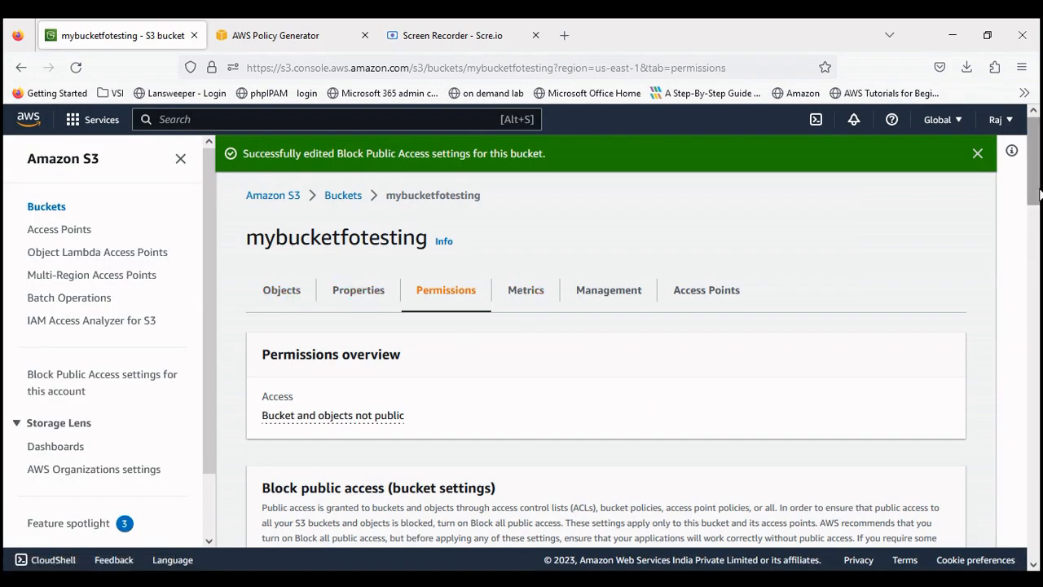
Open the bucket policy for editing and paste the copied JSON policy with five S3 actions into the empty editor.
scroll(1036, 227, "down", 2)
scroll(1036, 232, "down", 3)
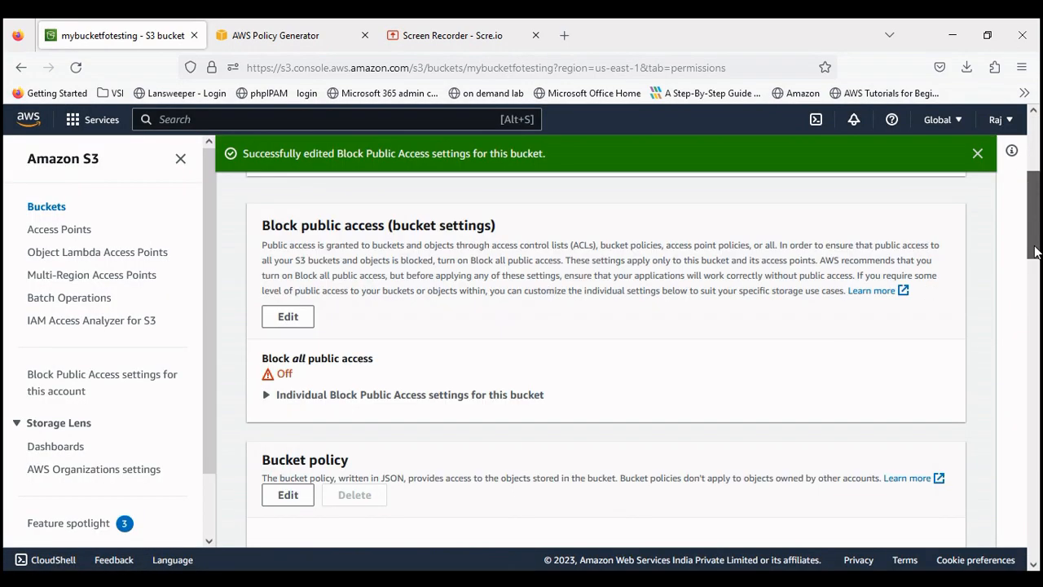
left_click(285, 292)
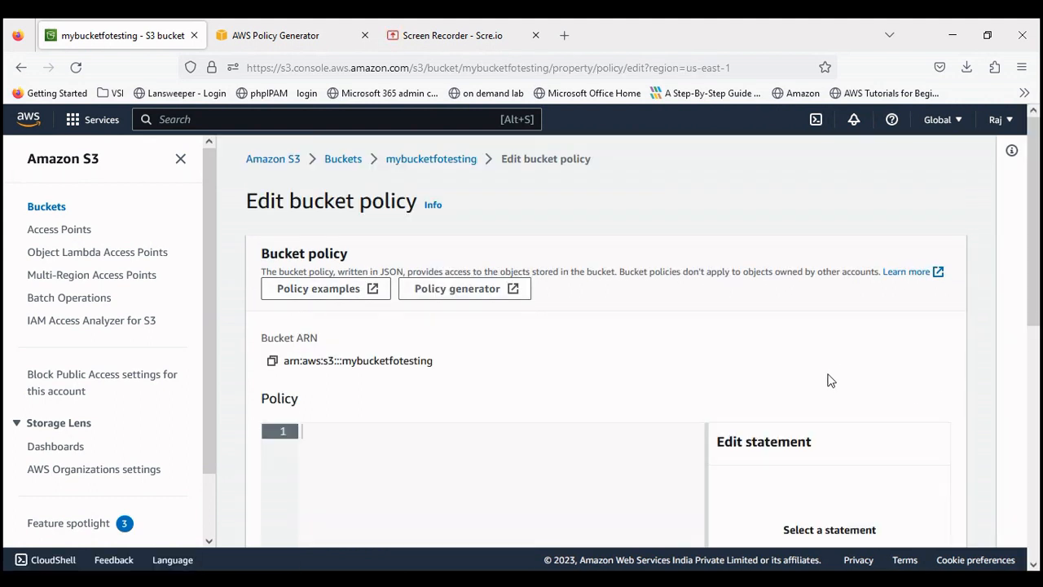
left_click_drag(1030, 255, 1037, 367)
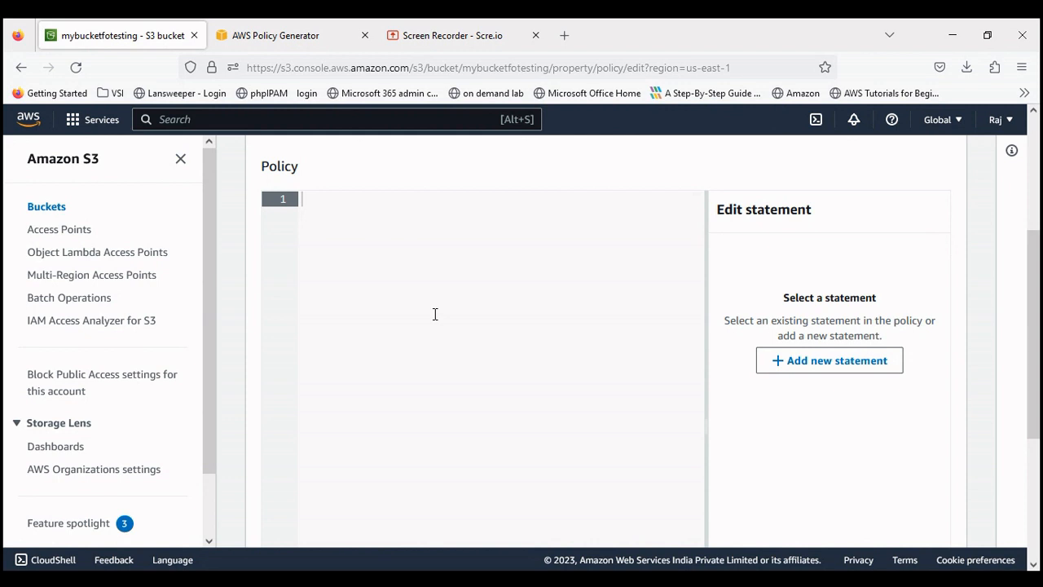
left_click(412, 580)
key("ctrl+v")
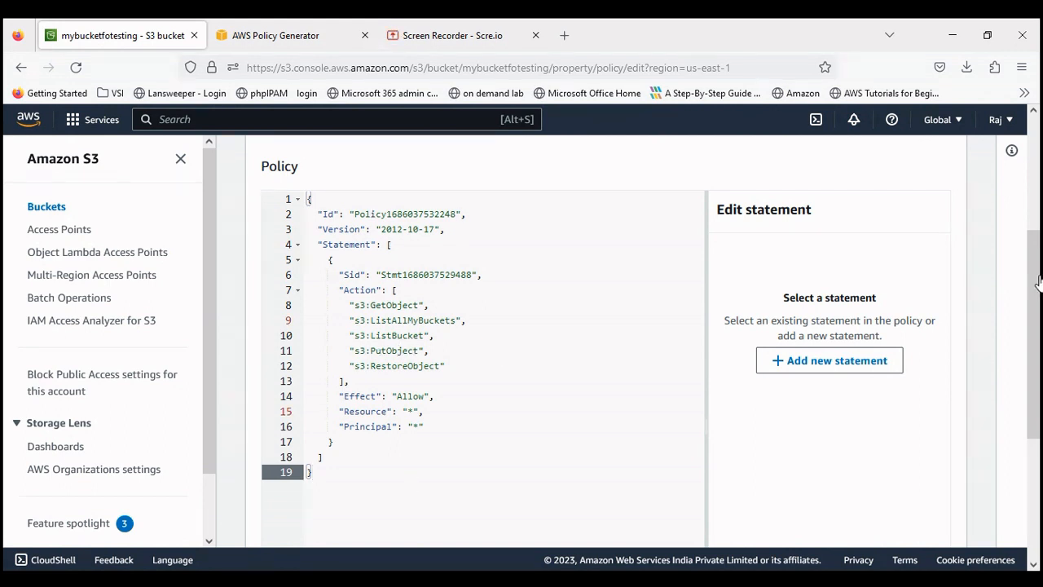
Launch the policy generator from the bucket policy page, choose S3 Bucket Policy as the type and set the Principal to *.
scroll(1037, 279, "up", 4)
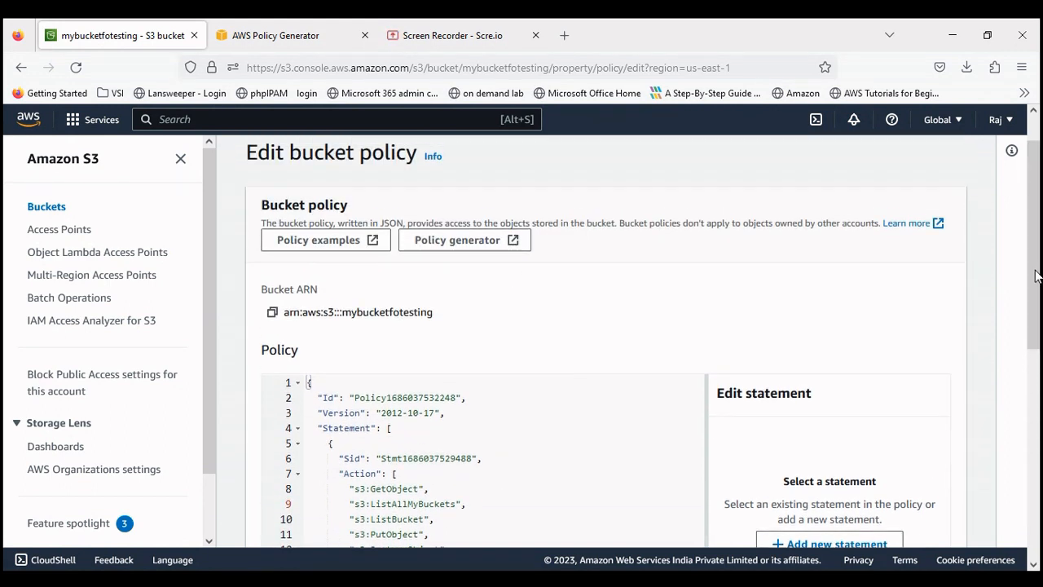
left_click(449, 245)
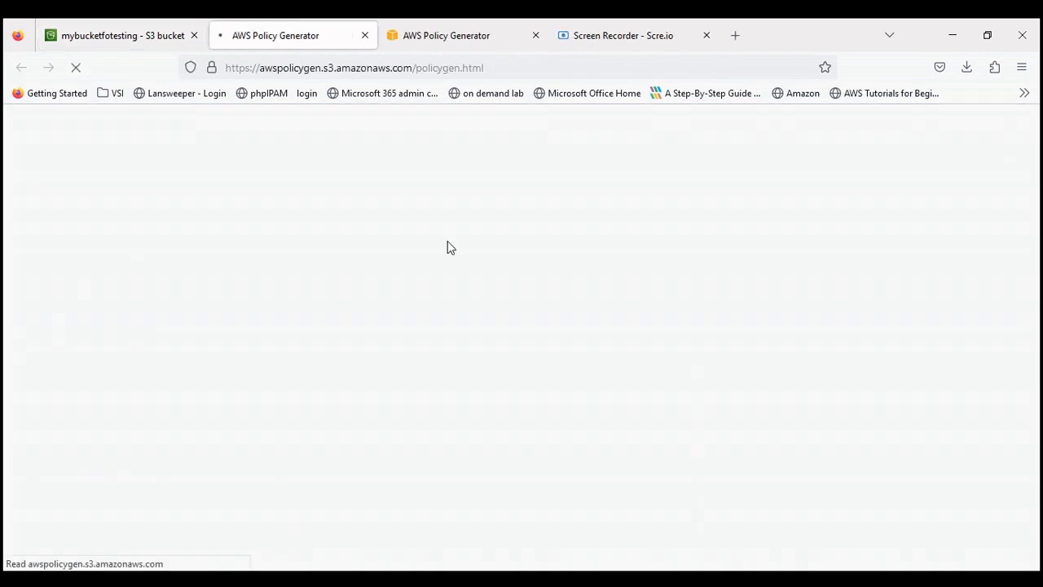
scroll(1039, 362, "down", 4)
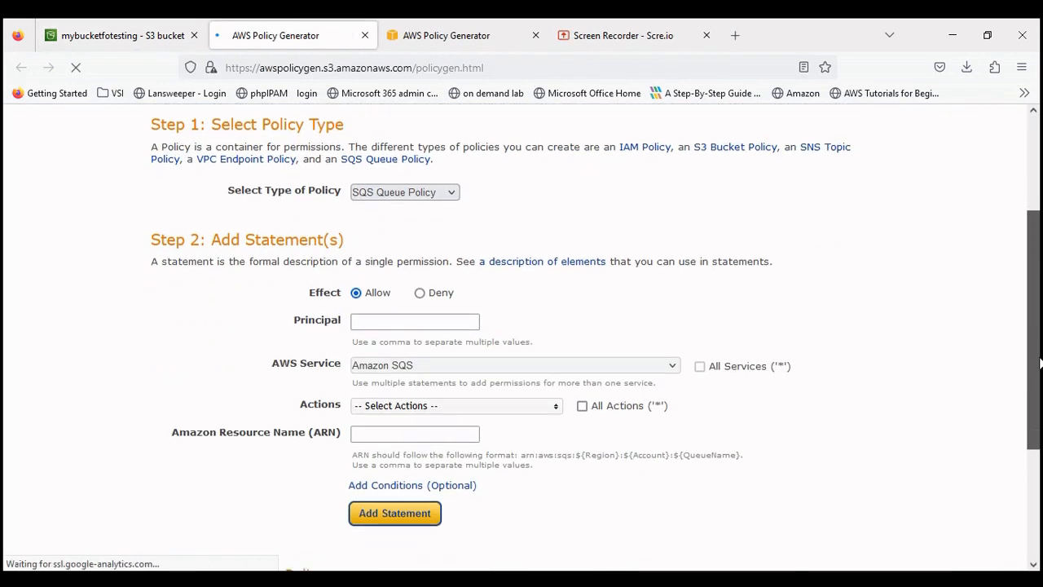
left_click(408, 224)
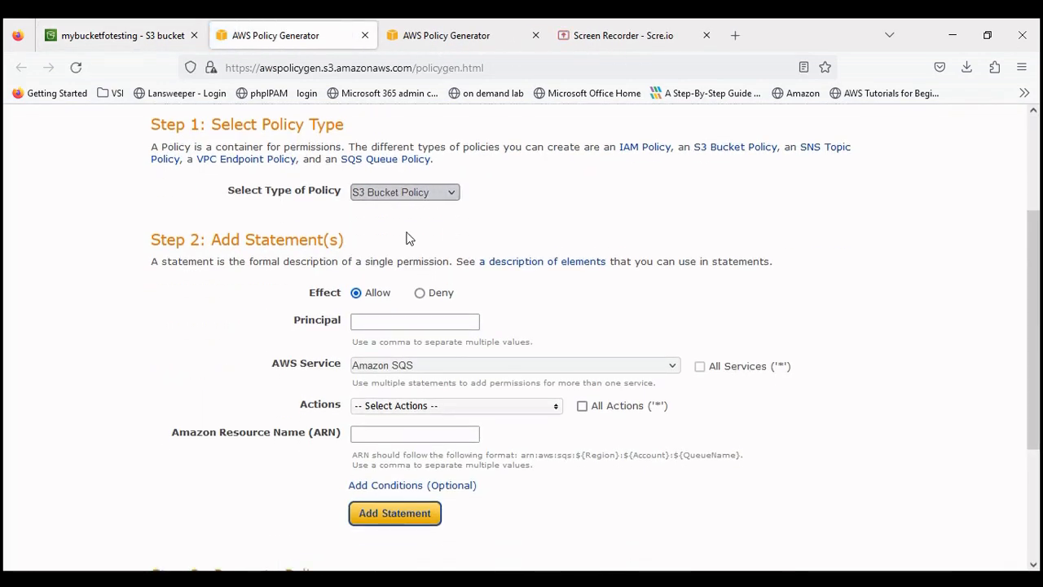
left_click(380, 321)
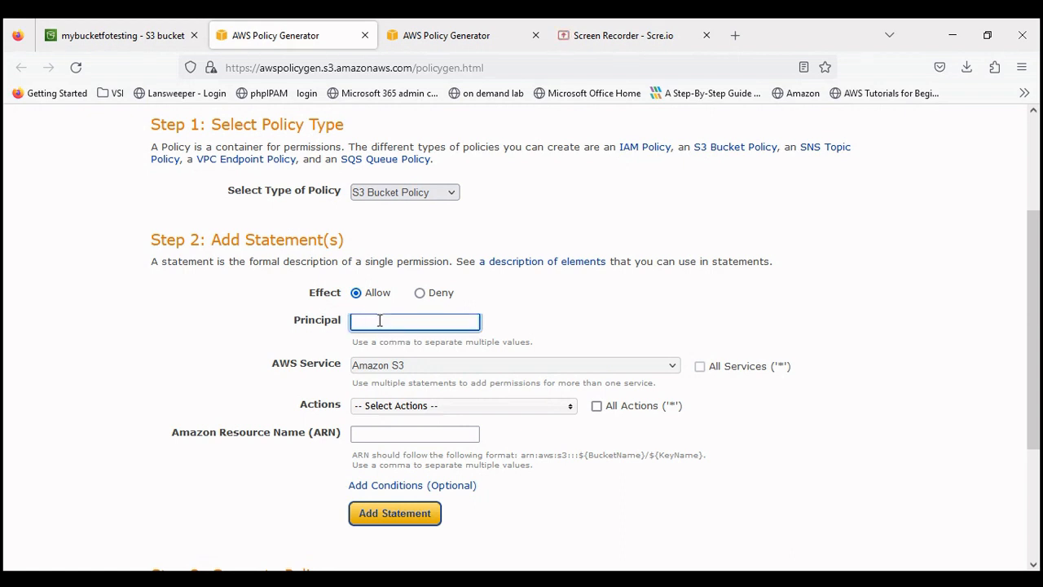
type("*")
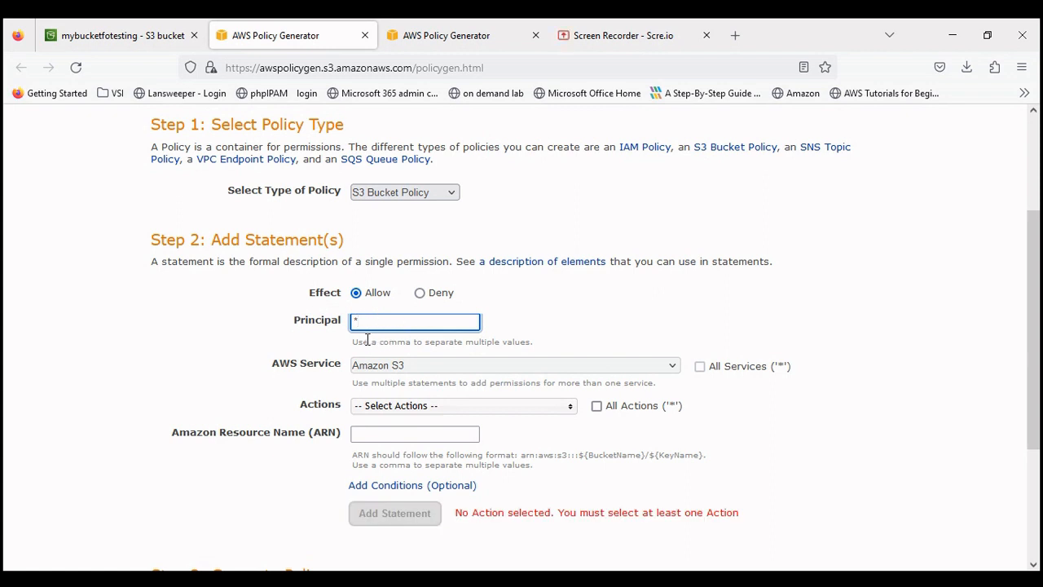
Select the GetObject action for the Amazon S3 statement.
left_click(445, 407)
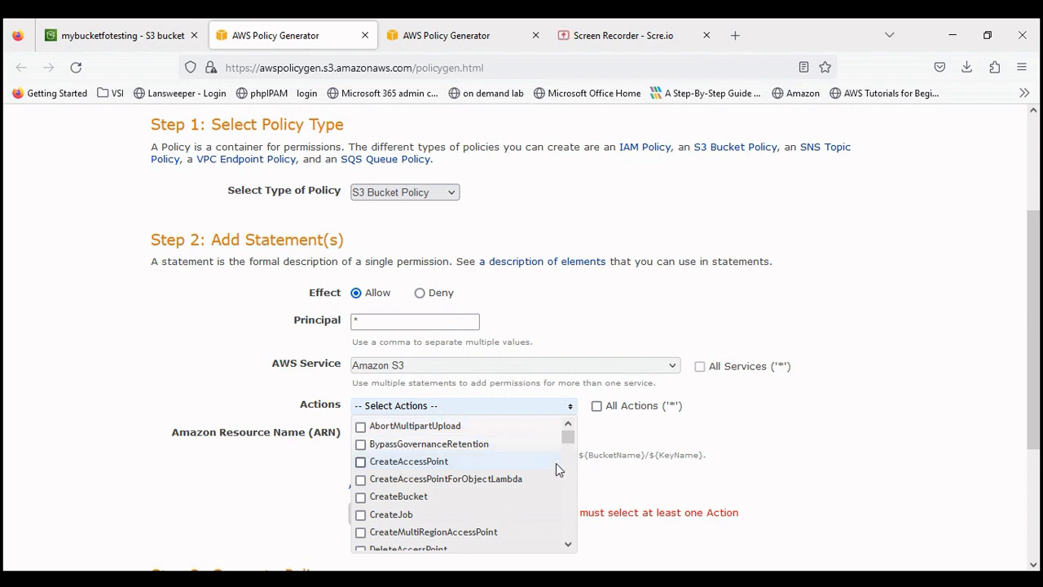
left_click(569, 546)
left_click(568, 546)
left_click(569, 546)
left_click(569, 546)
left_click(568, 546)
left_click(569, 546)
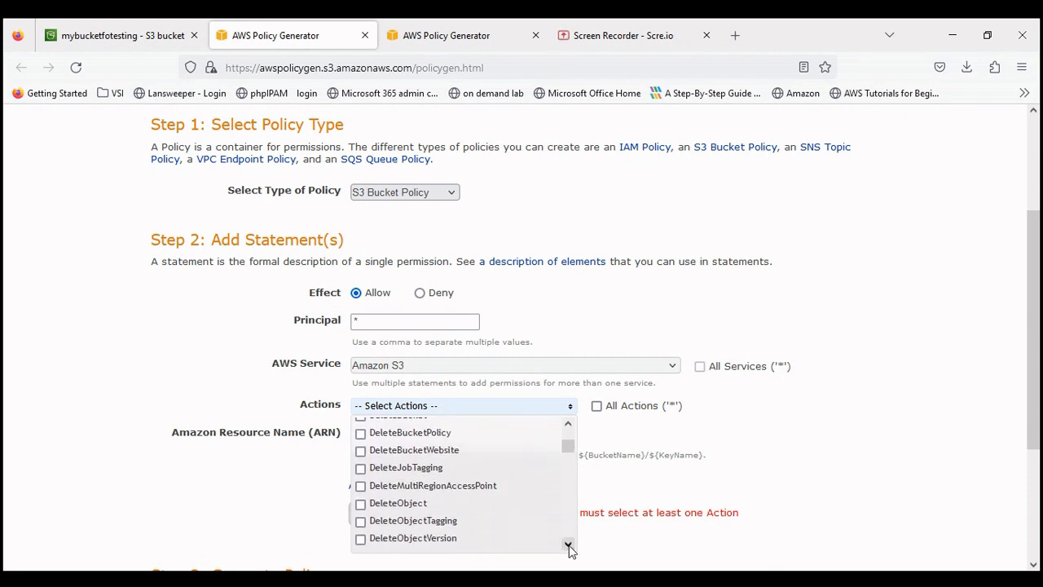
left_click(569, 546)
left_click(568, 546)
left_click(569, 546)
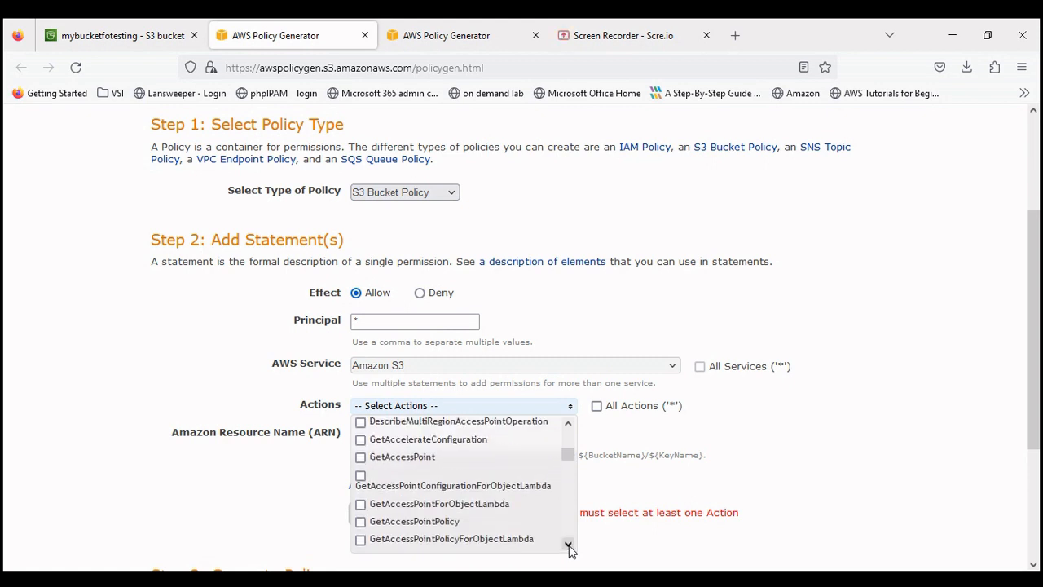
left_click(569, 546)
left_click(569, 546)
left_click(569, 546)
left_click(569, 546)
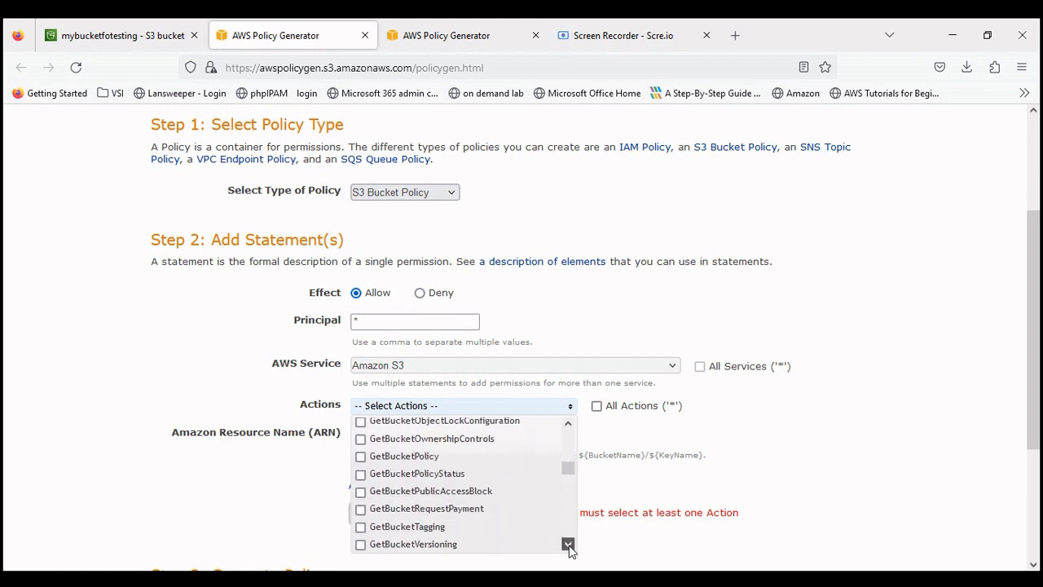
left_click(568, 544)
left_click(569, 545)
left_click(569, 544)
left_click(569, 544)
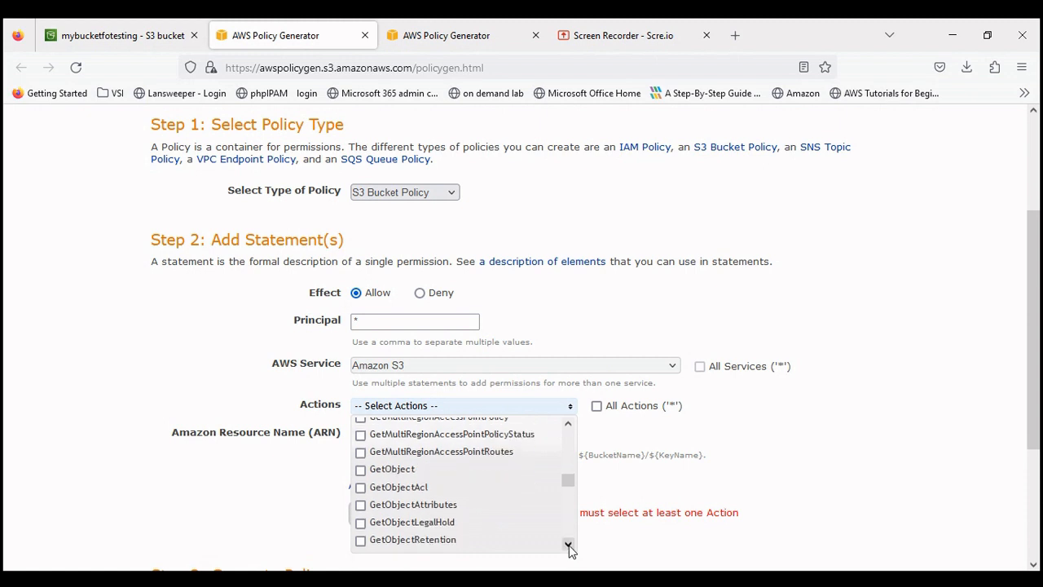
left_click(361, 469)
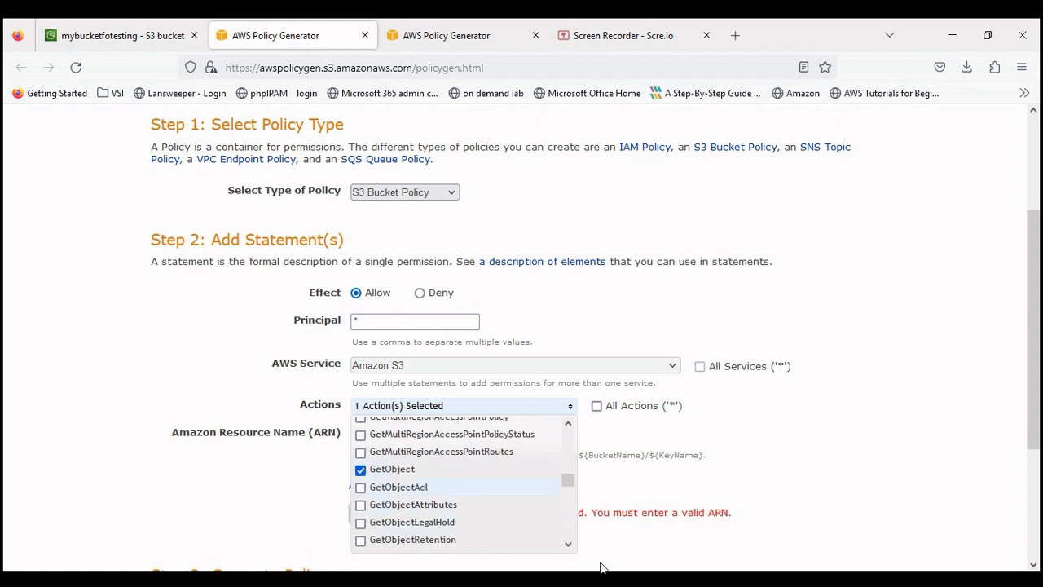
Add the PutObject action to the statement's selected actions.
left_click(568, 545)
left_click(569, 545)
left_click(569, 544)
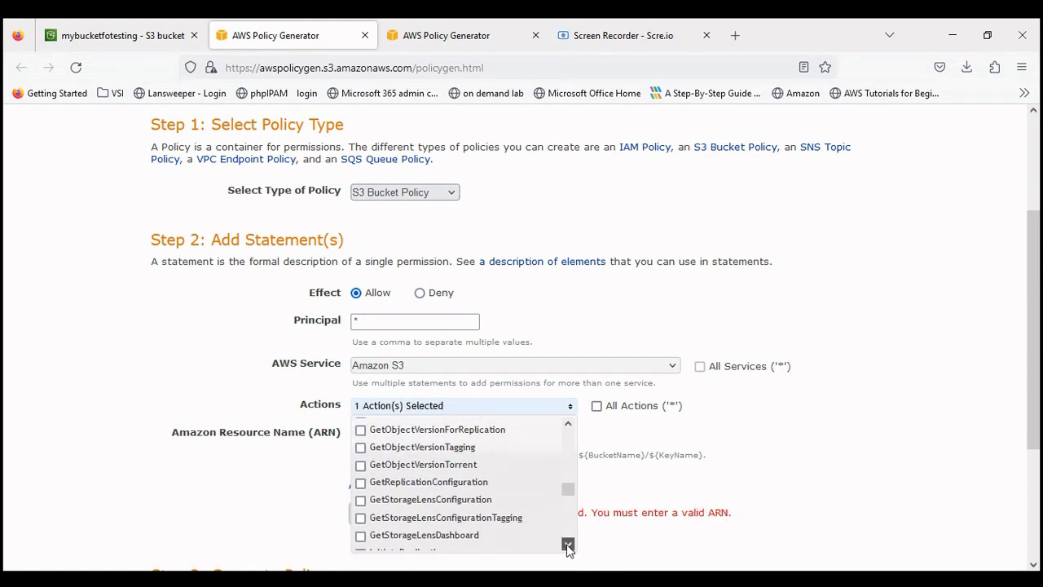
left_click(569, 544)
left_click(568, 544)
scroll(457, 488, "down", 10)
left_click(360, 483)
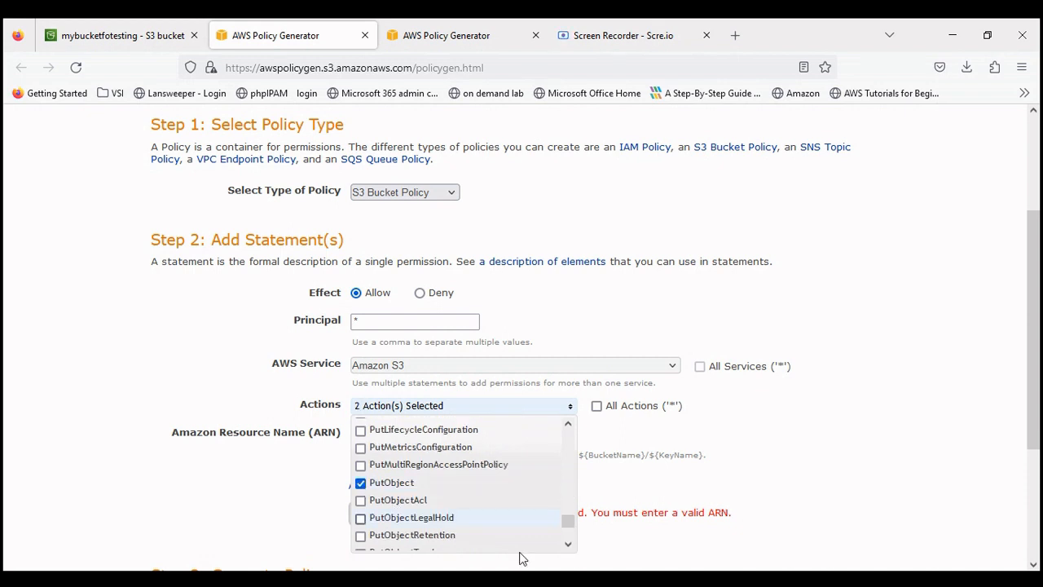
Add a third action to the statement and close the list of actions.
scroll(521, 551, "down", 1)
left_click_drag(570, 531, 568, 455)
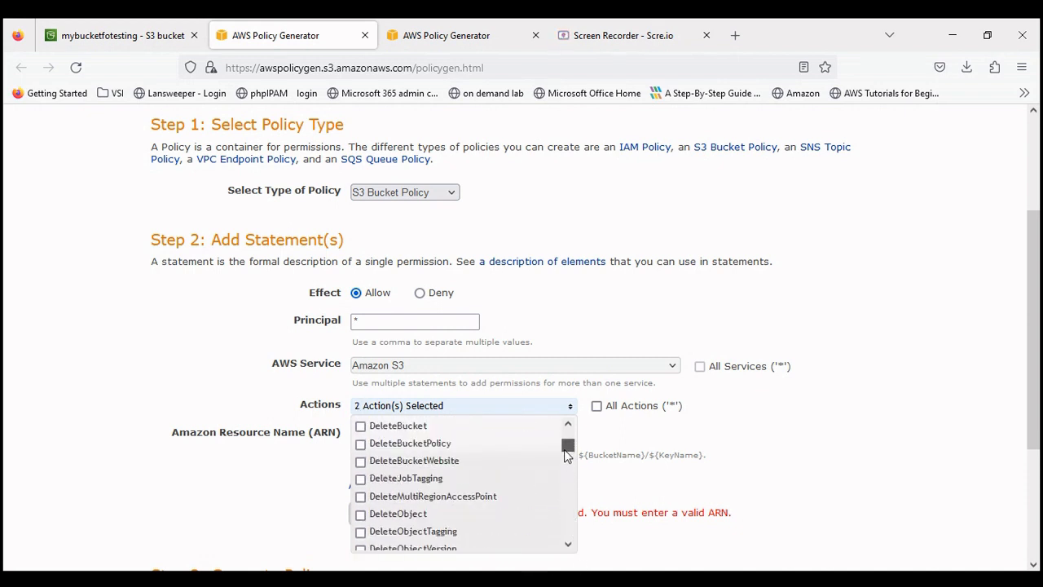
left_click(317, 518)
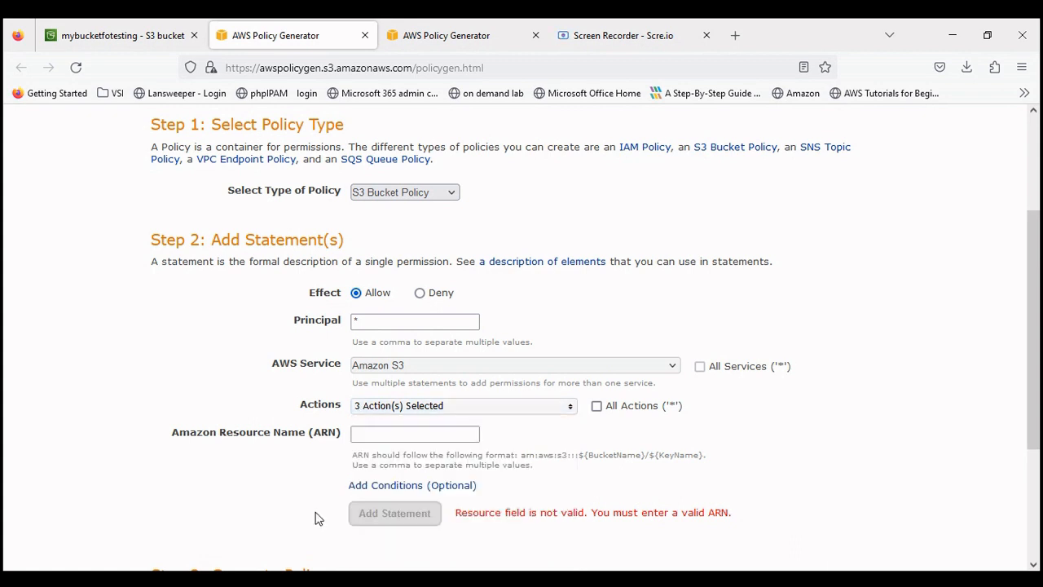
Copy the bucket ARN arn:aws:s3:::mybucketfotesting from the bucket policy page and enter it as the statement's Amazon Resource Name.
left_click(437, 432)
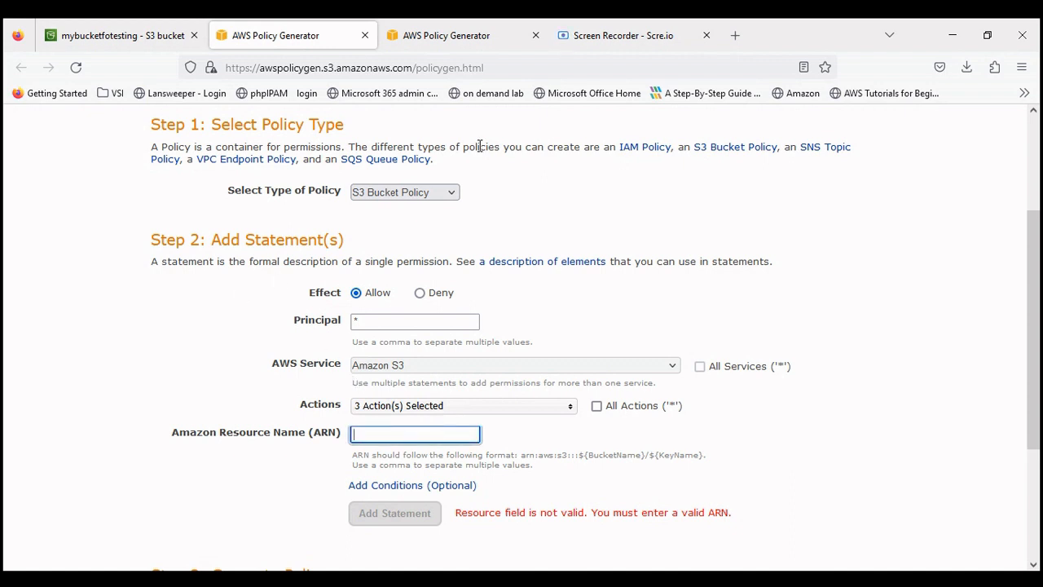
left_click(122, 35)
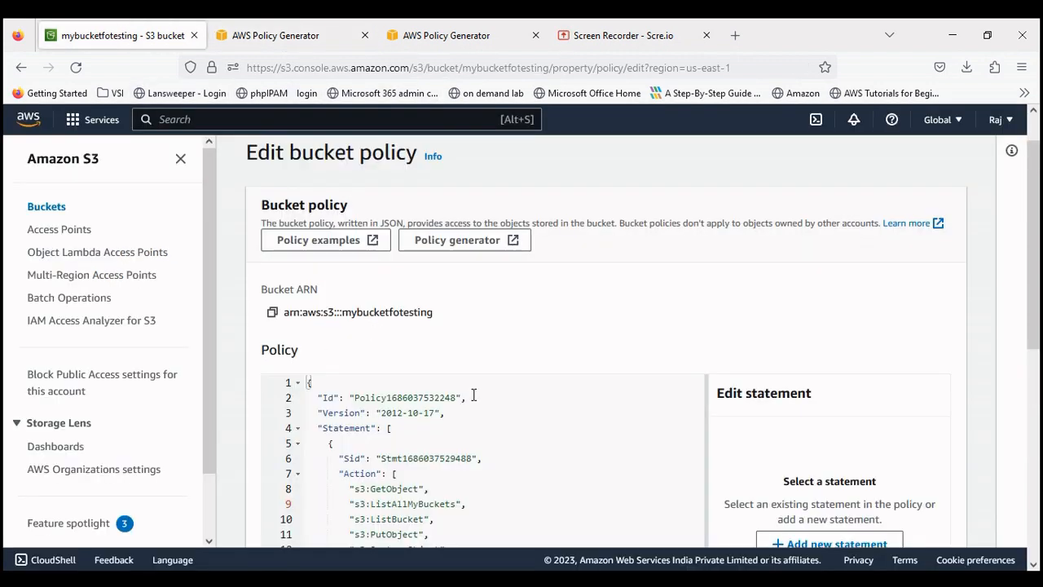
scroll(1019, 345, "up", 1)
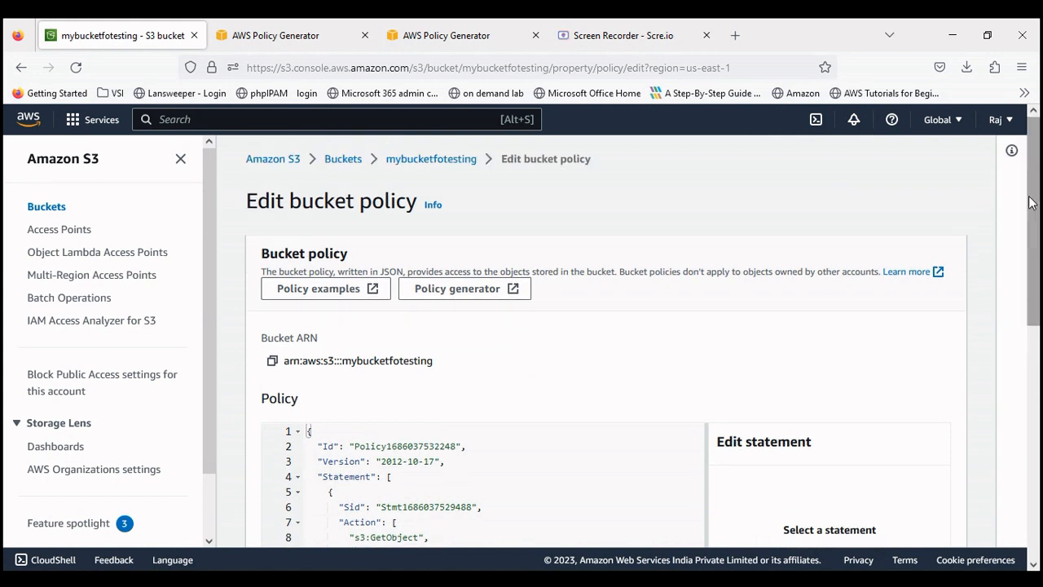
left_click(273, 361)
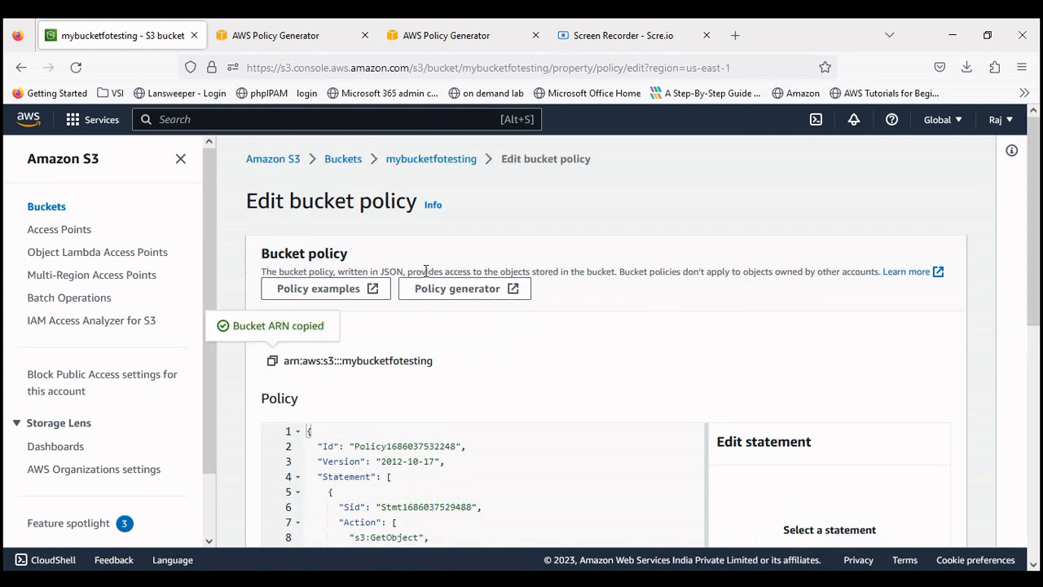
left_click(451, 36)
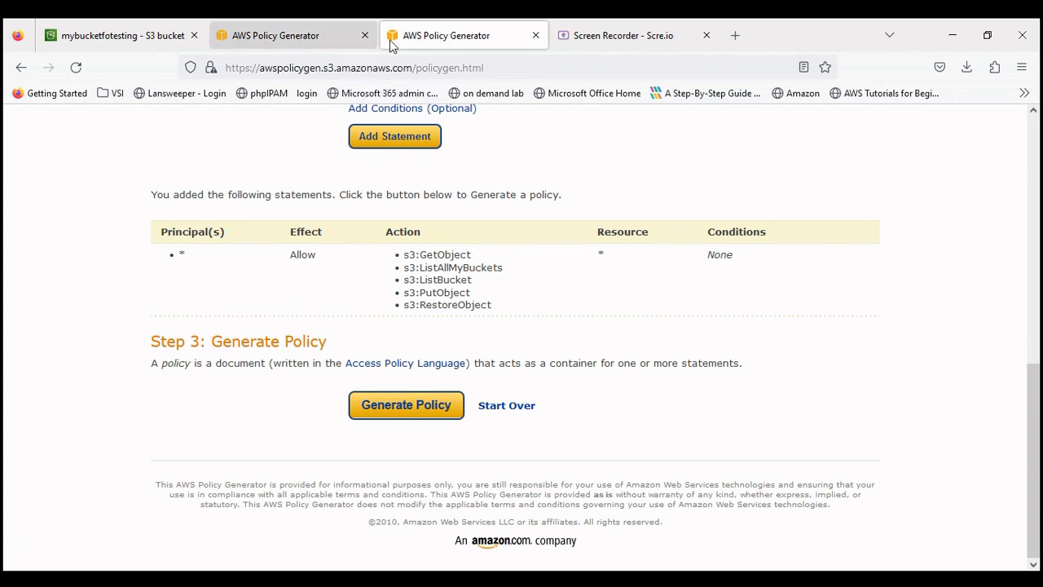
left_click(287, 41)
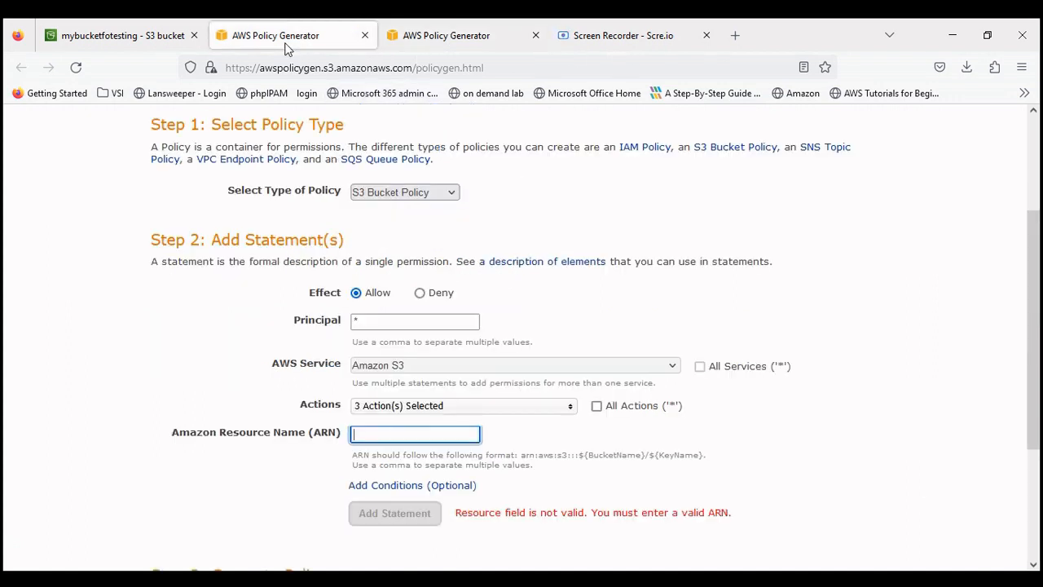
key("ctrl+v")
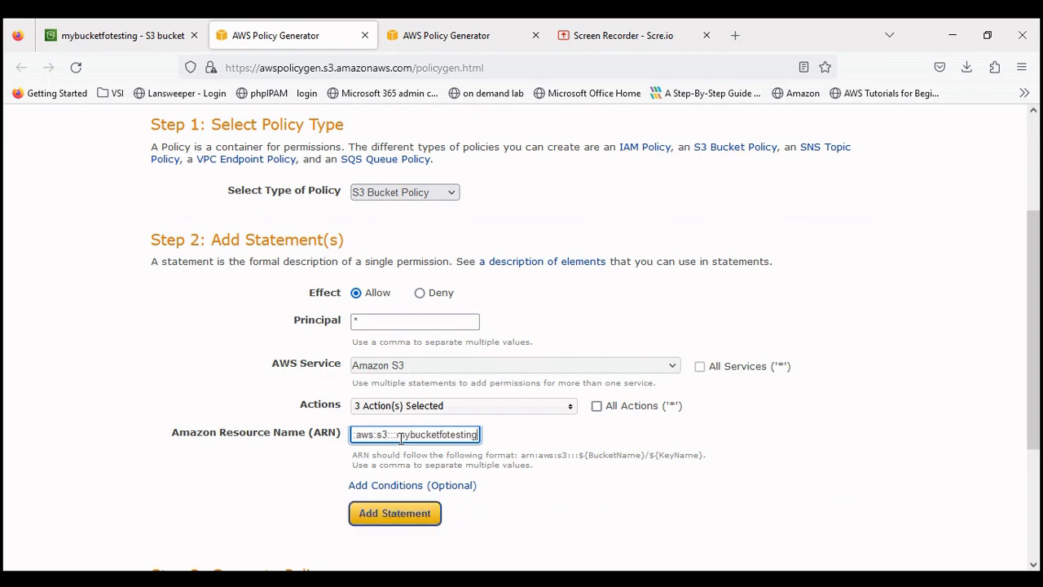
Add the statement to the policy and generate the policy JSON document.
left_click(400, 515)
scroll(400, 517, "down", 5)
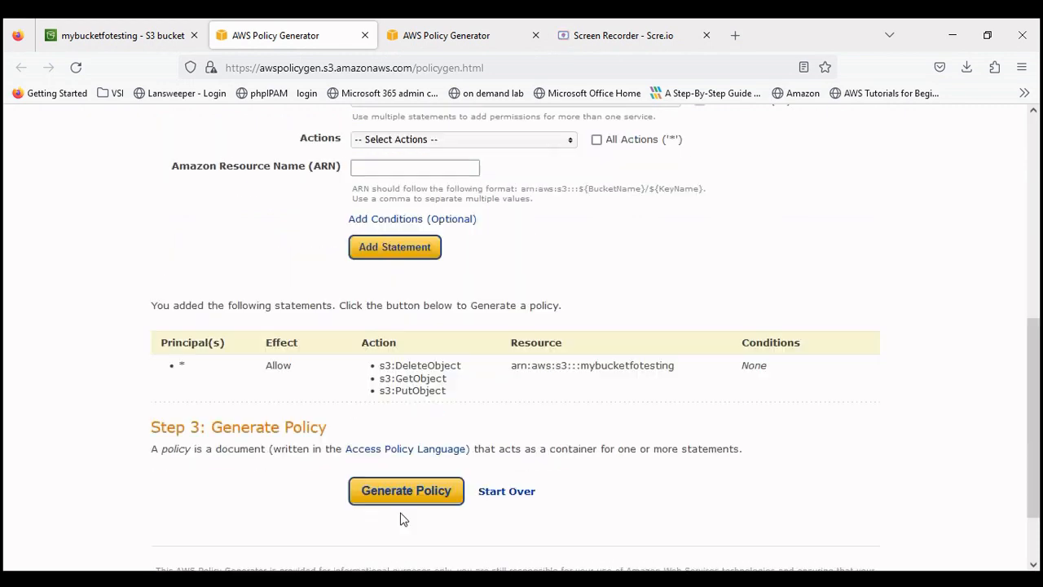
left_click(383, 414)
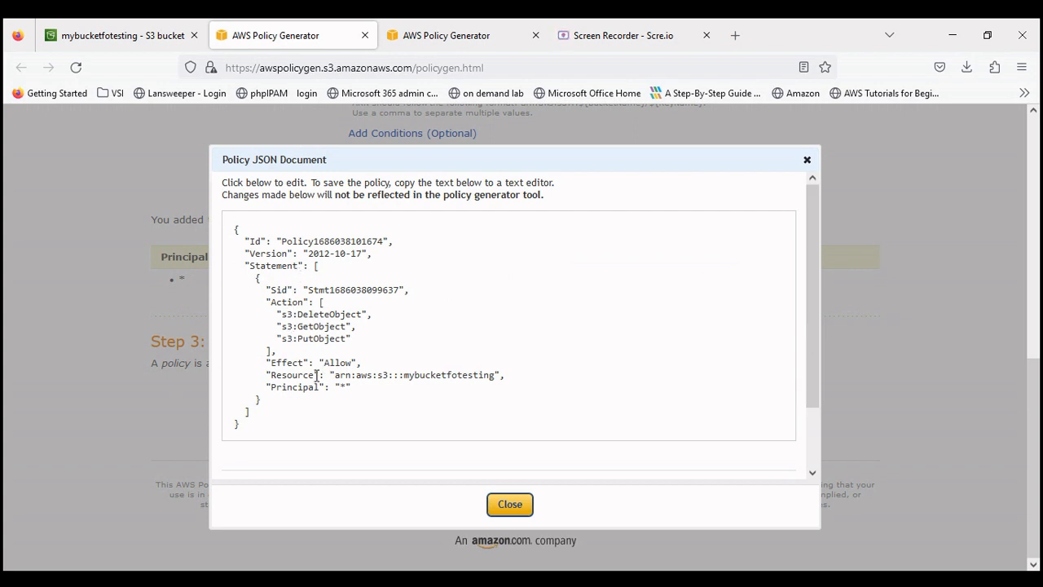
Review the Principal and Resource entries in the generated policy JSON.
left_click_drag(265, 387, 335, 395)
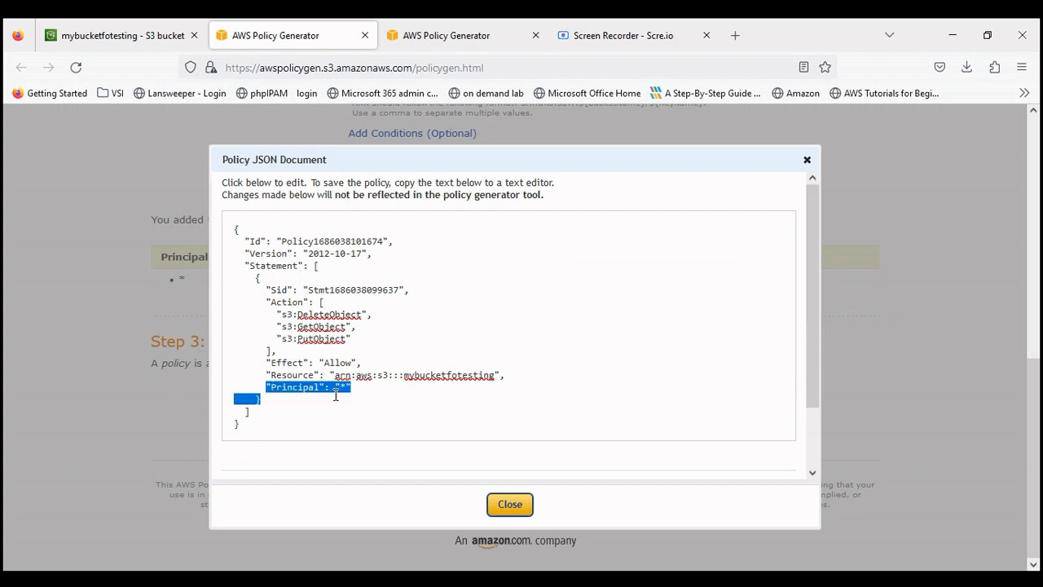
left_click(367, 394)
left_click_drag(265, 375, 500, 371)
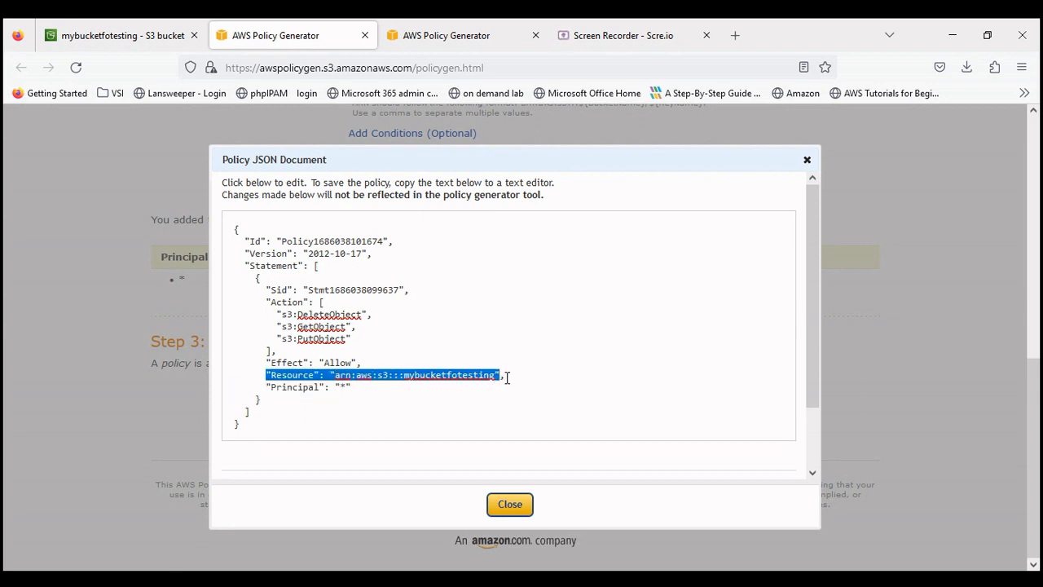
left_click(506, 376)
left_click_drag(506, 376, 329, 376)
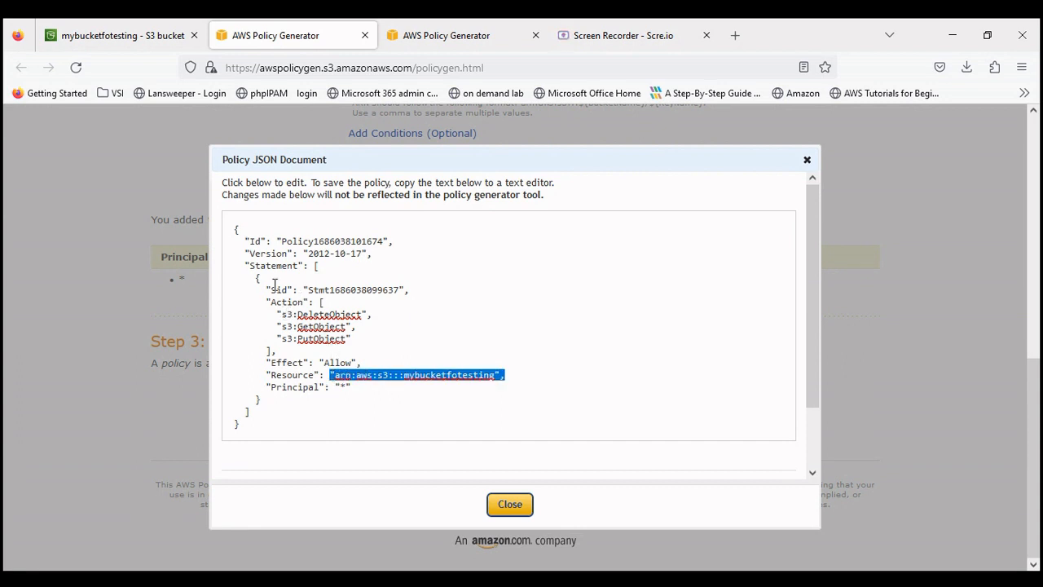
Replace the bucket's existing policy with the generated JSON, using the resource arn:aws:s3:::mybucketfotesting/*, and save the changes.
left_click_drag(234, 228, 286, 462)
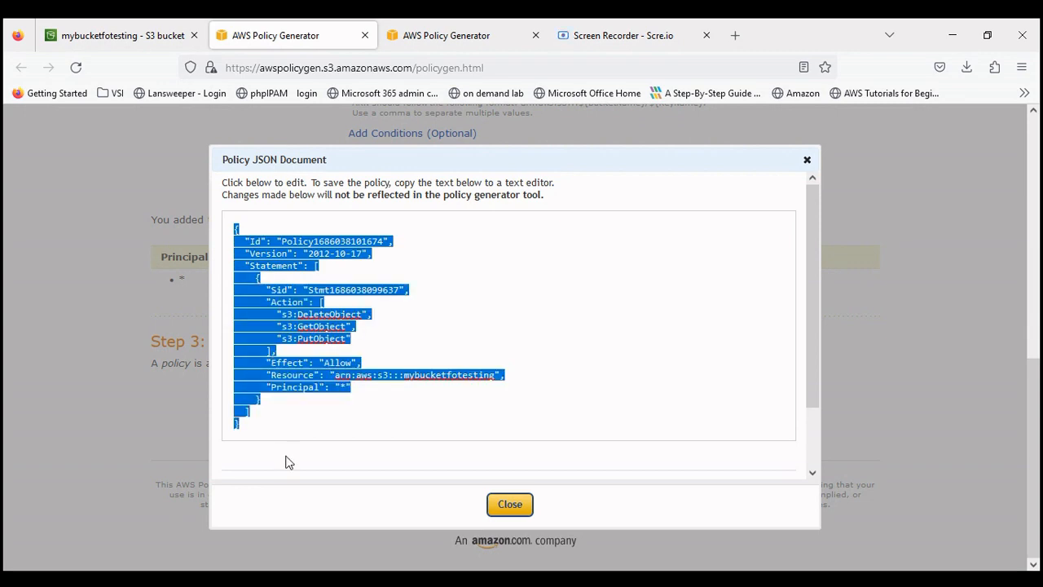
left_click(149, 35)
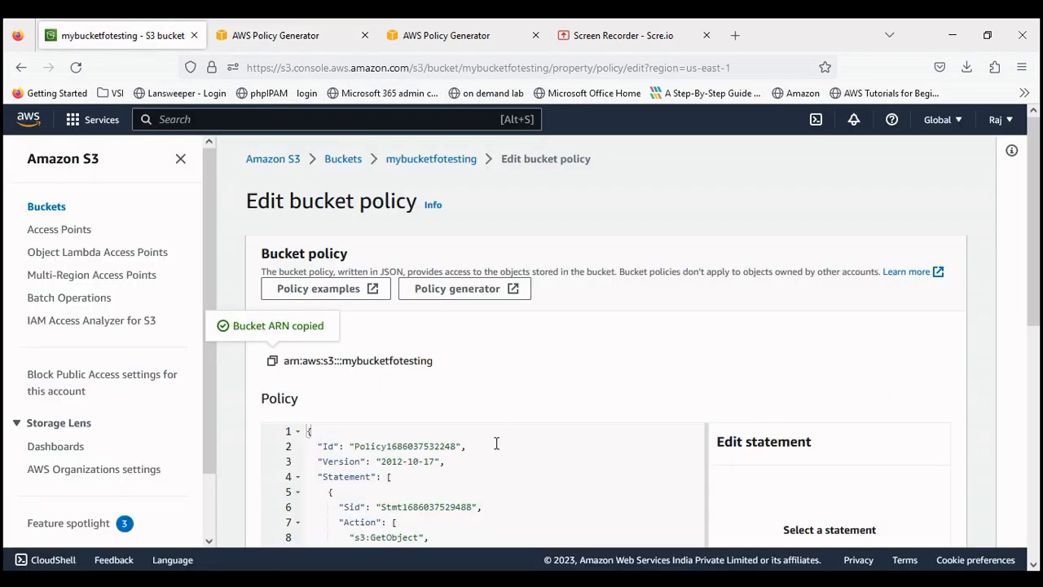
scroll(446, 326, "down", 2)
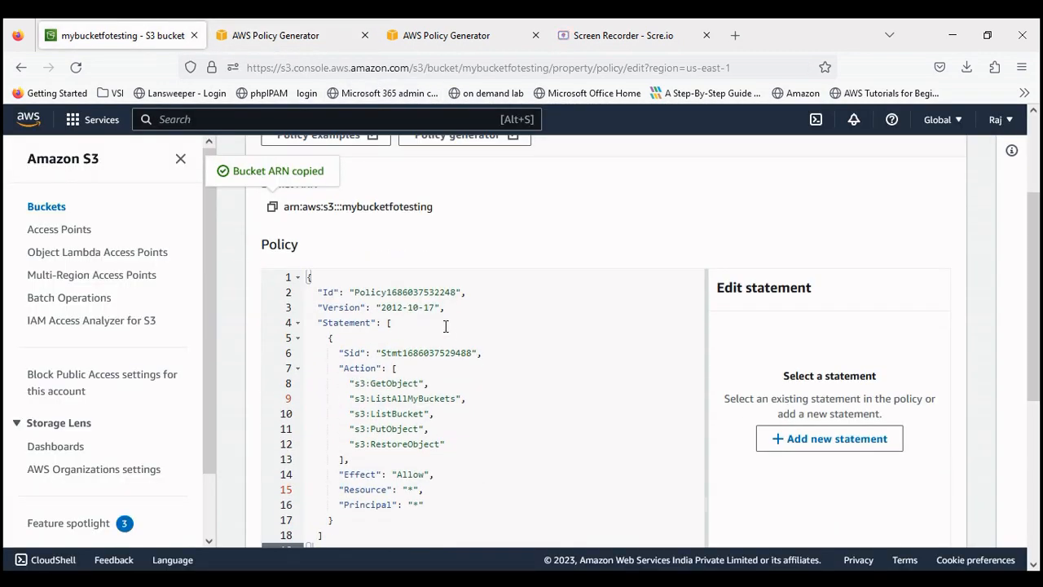
left_click_drag(309, 276, 312, 544)
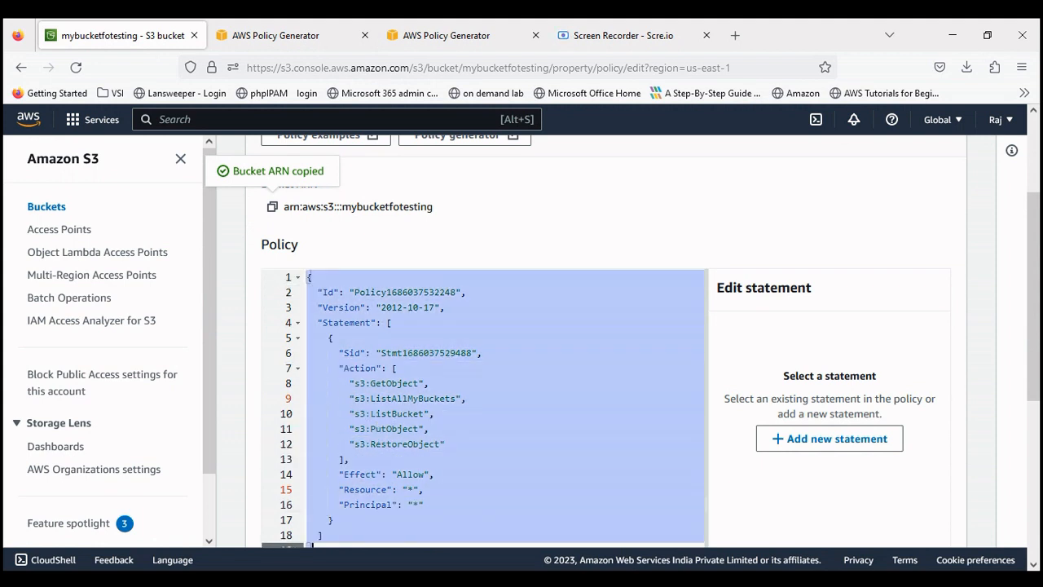
key("ctrl+v")
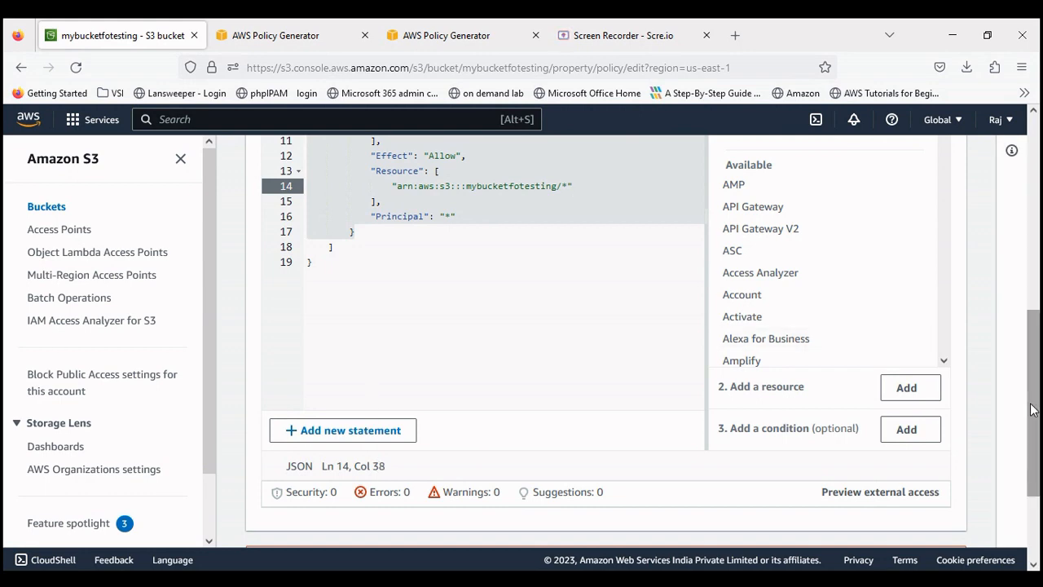
left_click_drag(1031, 409, 1037, 473)
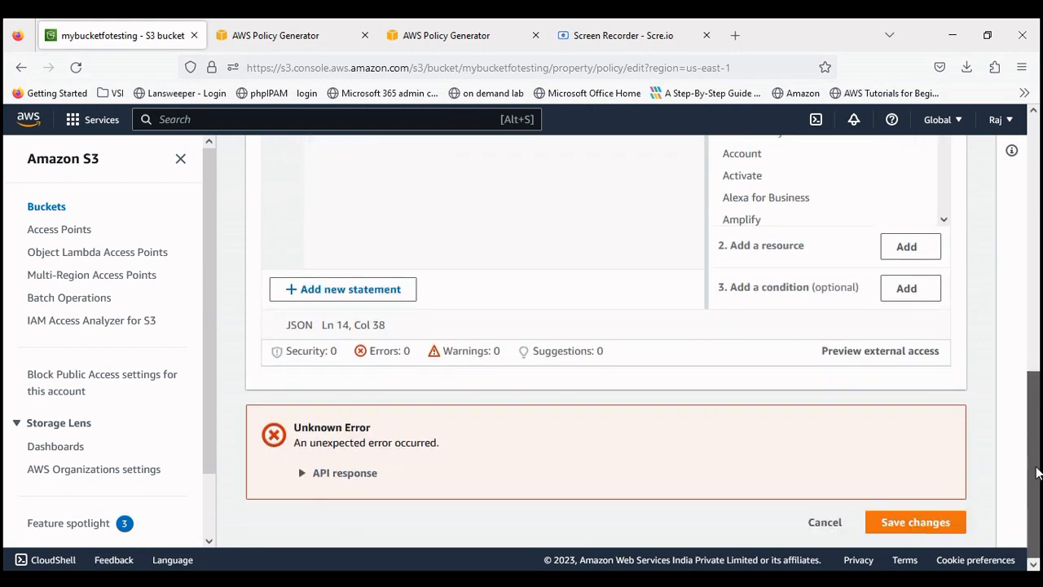
left_click(896, 520)
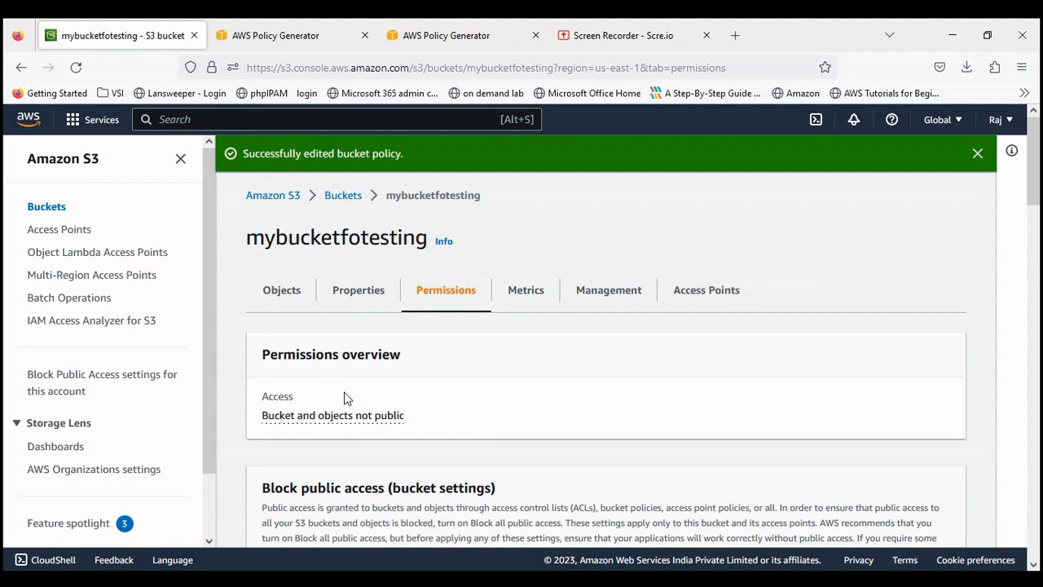
Reload the bucket's permissions page and check the access status in the permissions overview.
left_click(76, 67)
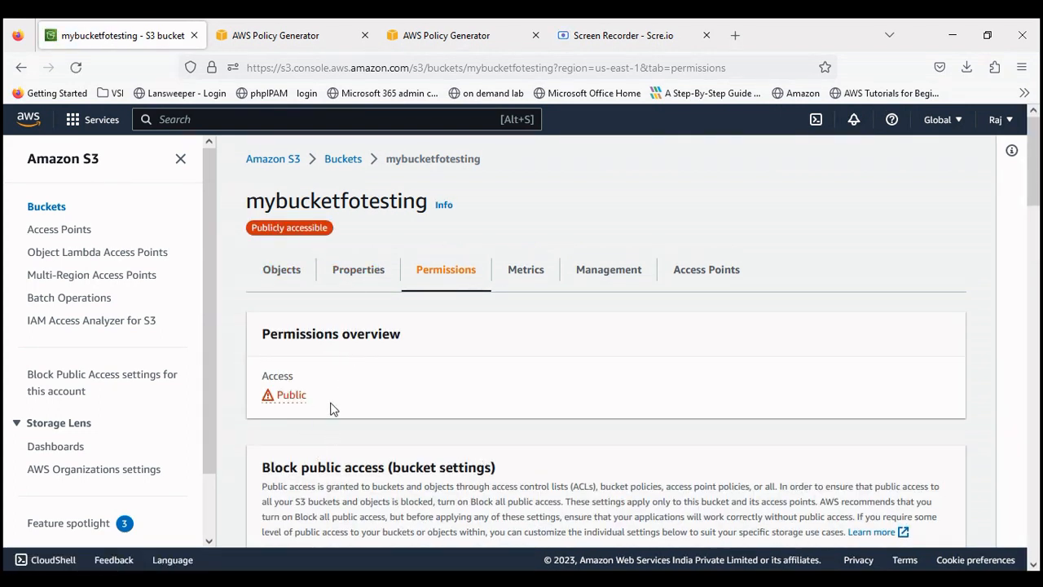
left_click_drag(331, 405, 270, 401)
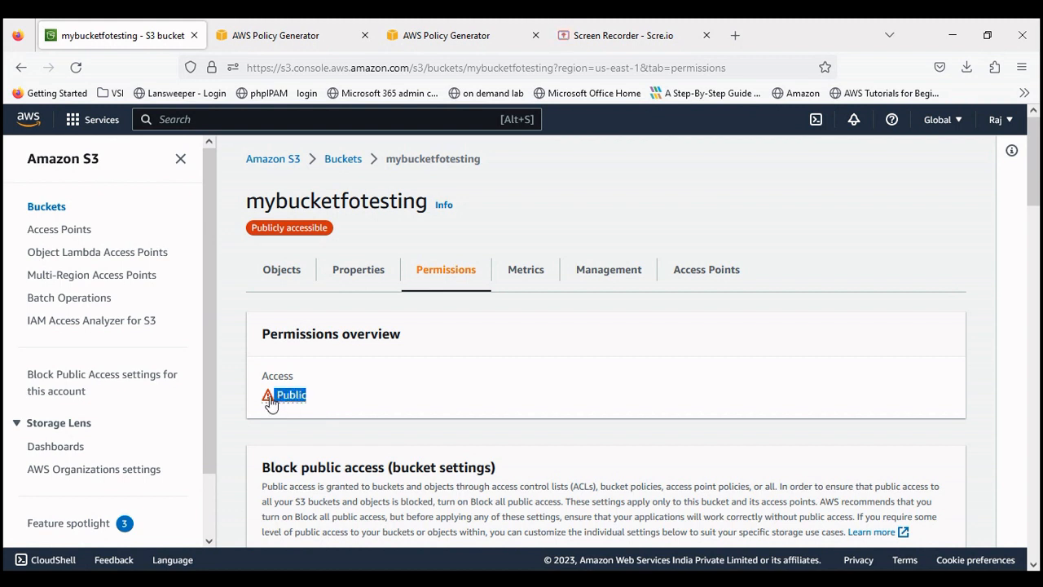
left_click(337, 407)
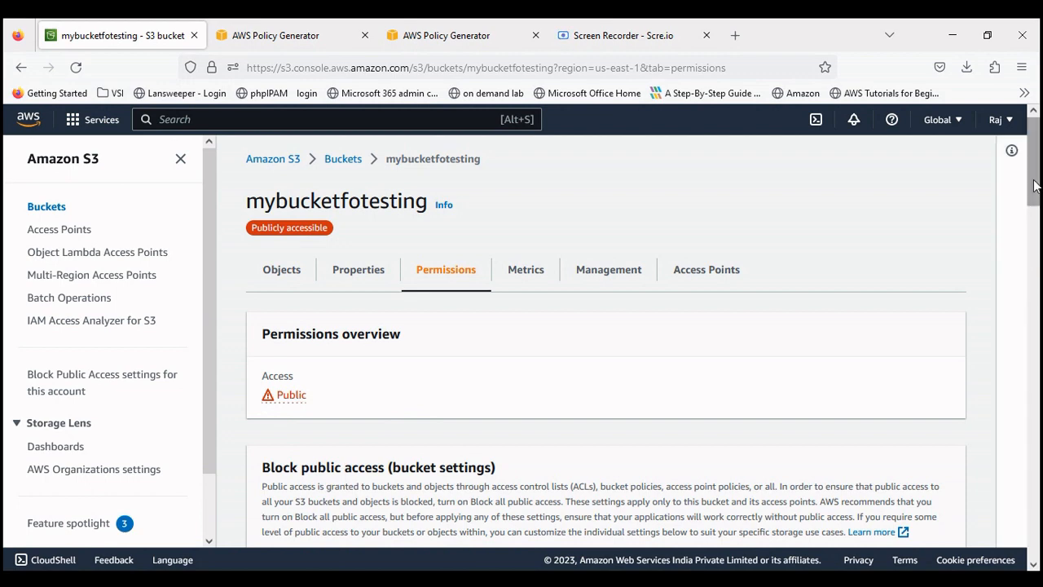
mouse_move(1034, 180)
left_mouse_down()
mouse_move(1035, 222)
mouse_move(1036, 172)
left_mouse_up()
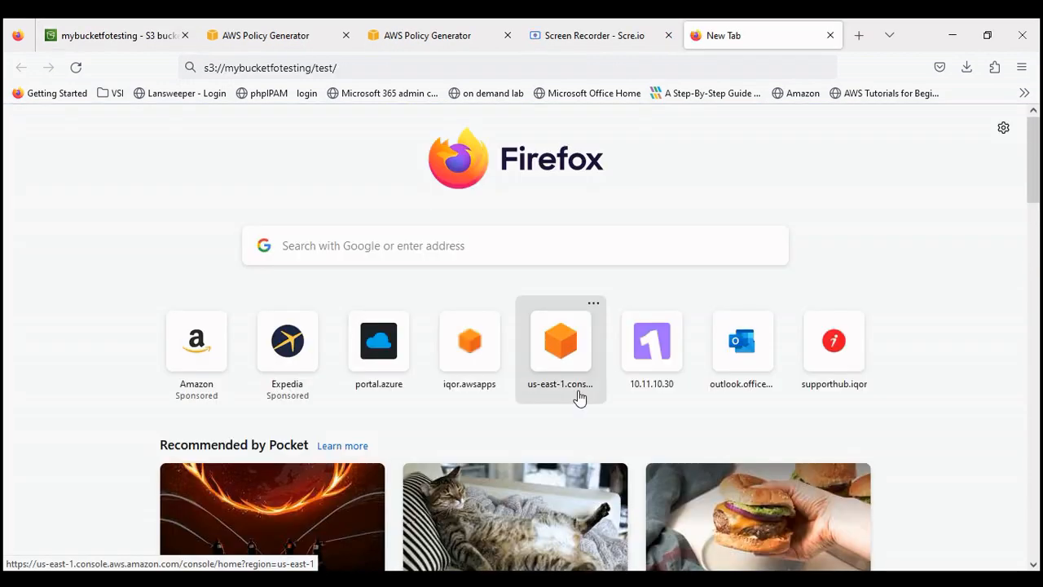